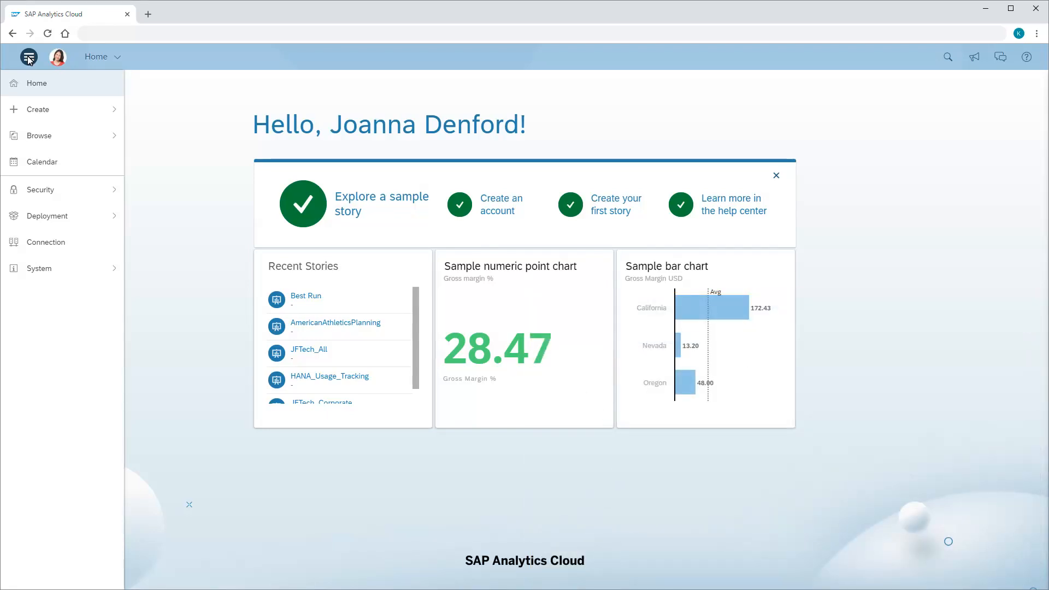
Start a new model that acquires its data from the SQL Databases datasource
click(39, 112)
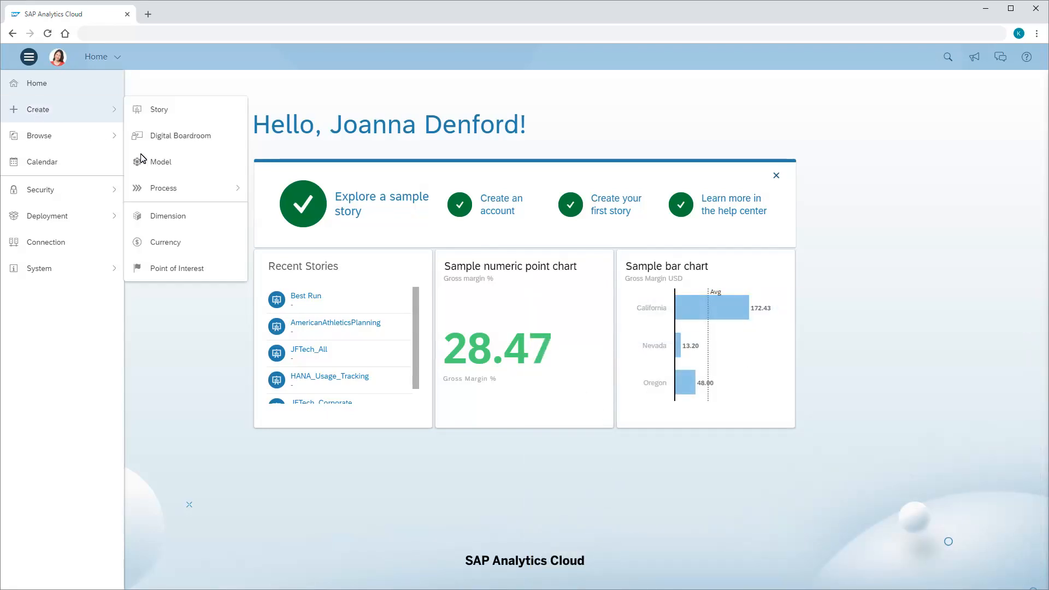
click(159, 163)
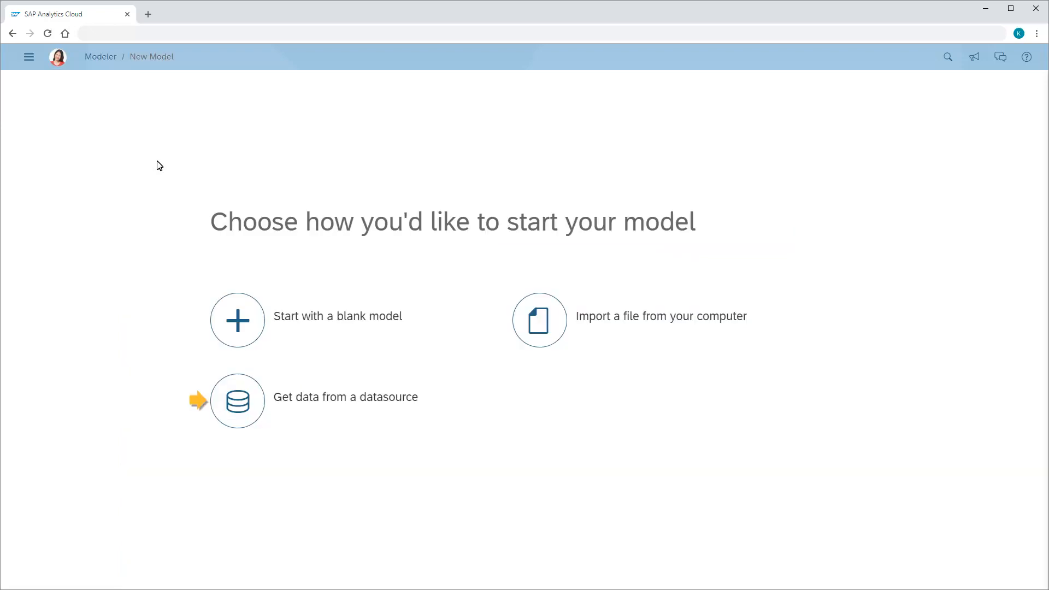
click(236, 402)
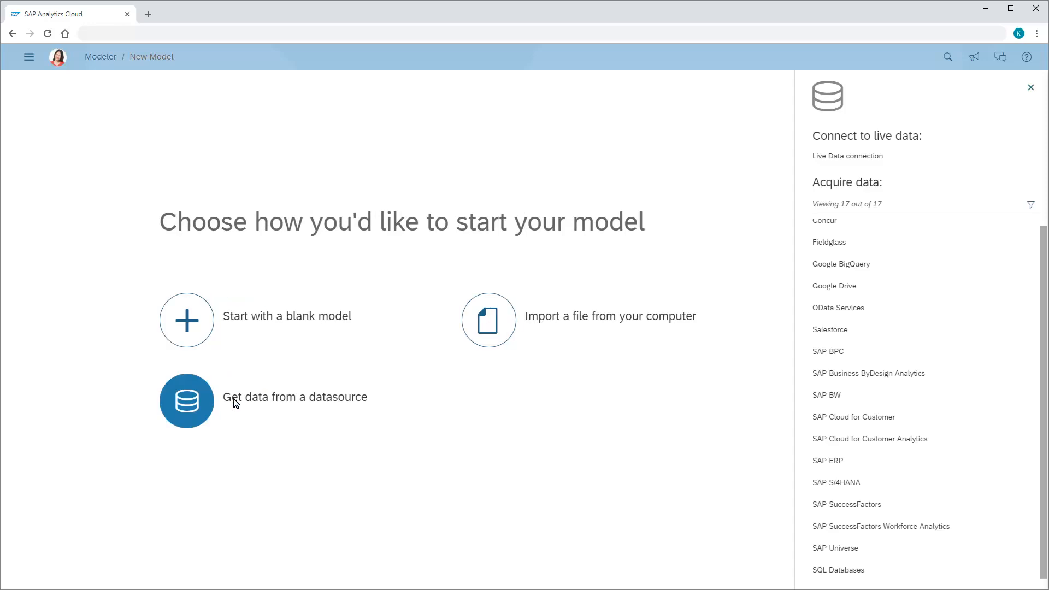
click(841, 572)
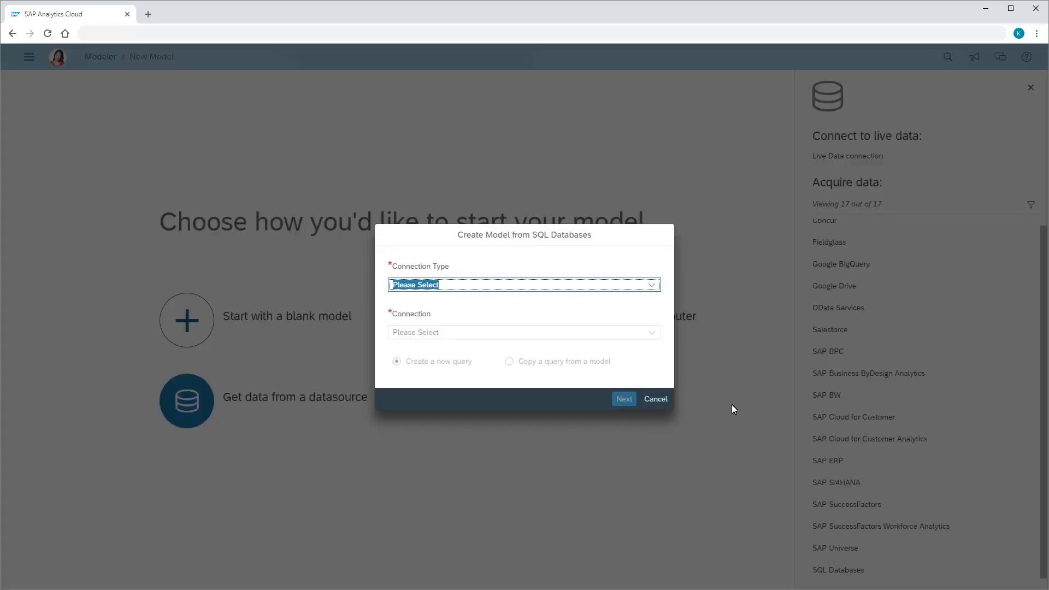
Set the connection type to MS SQL Server 2012 and choose to create a new connection
click(652, 286)
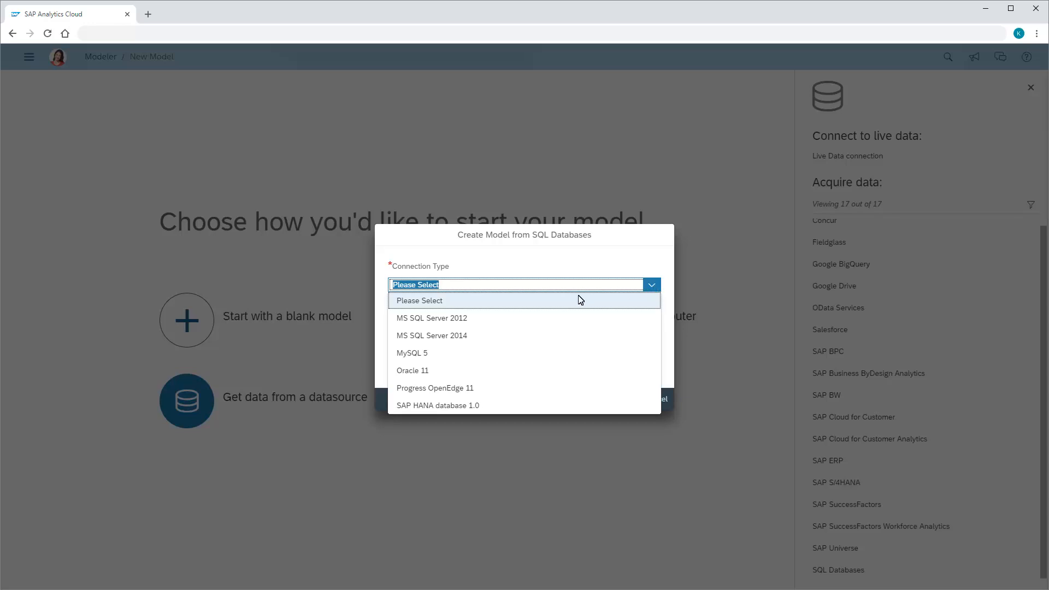
click(431, 320)
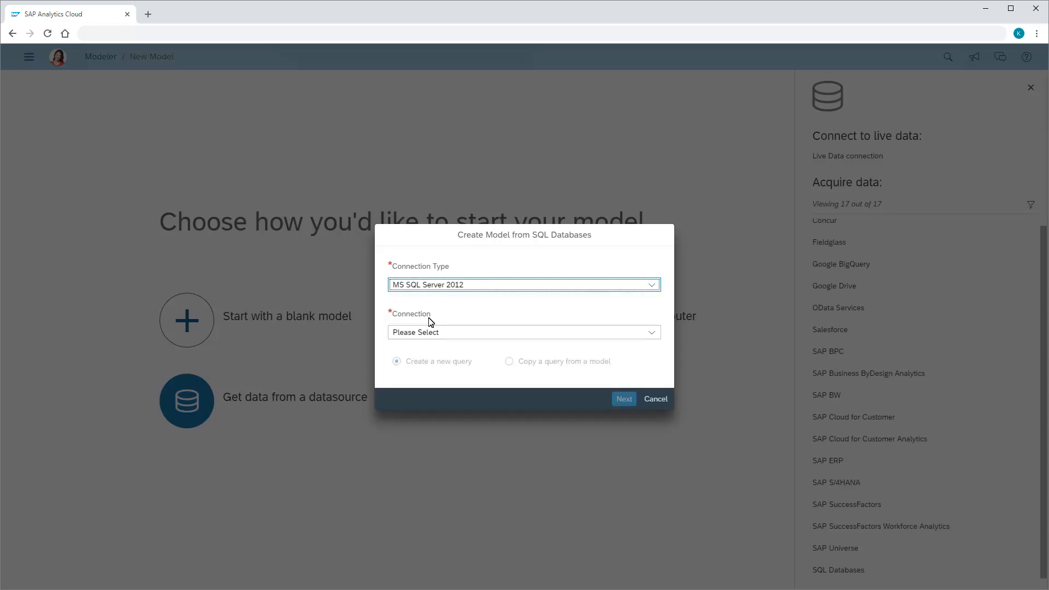
click(652, 333)
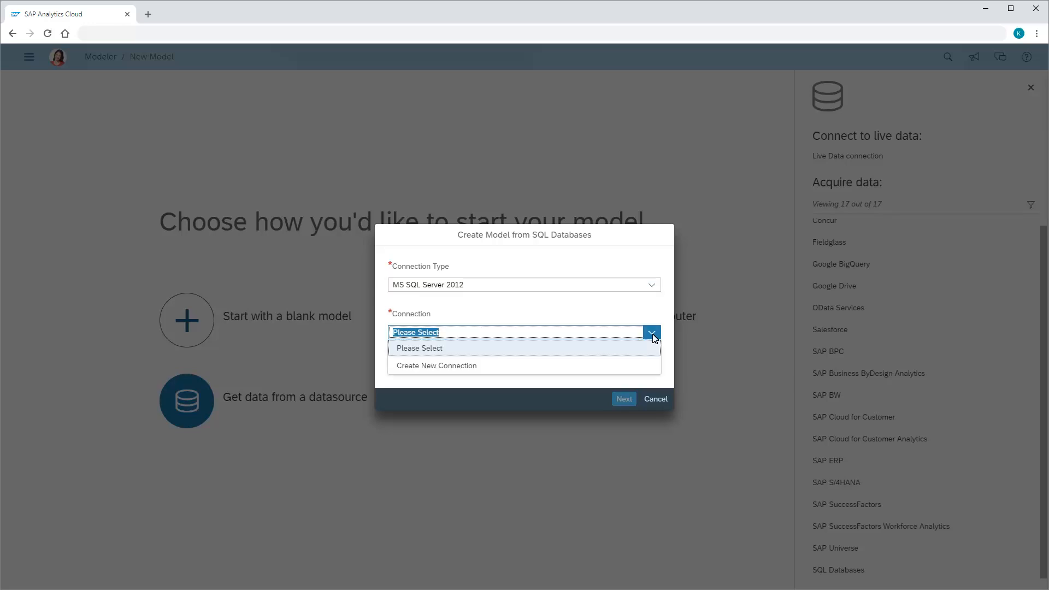
click(434, 367)
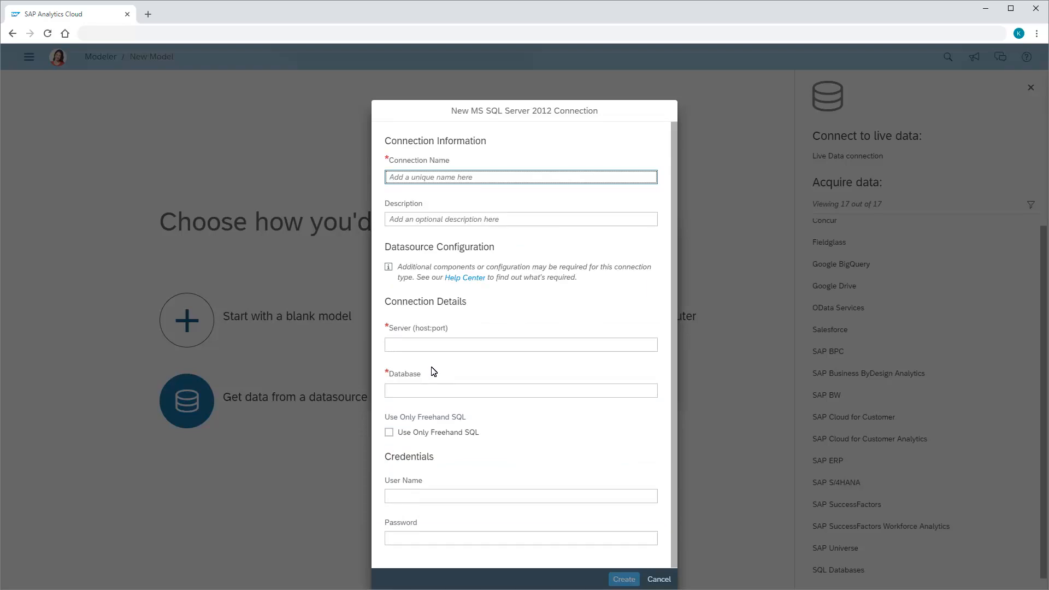
Name the connection MSSQL and set its server to VANSQL08.sap.corp:1300 and its database to Xtreme
click(391, 182)
text(MSSQL)
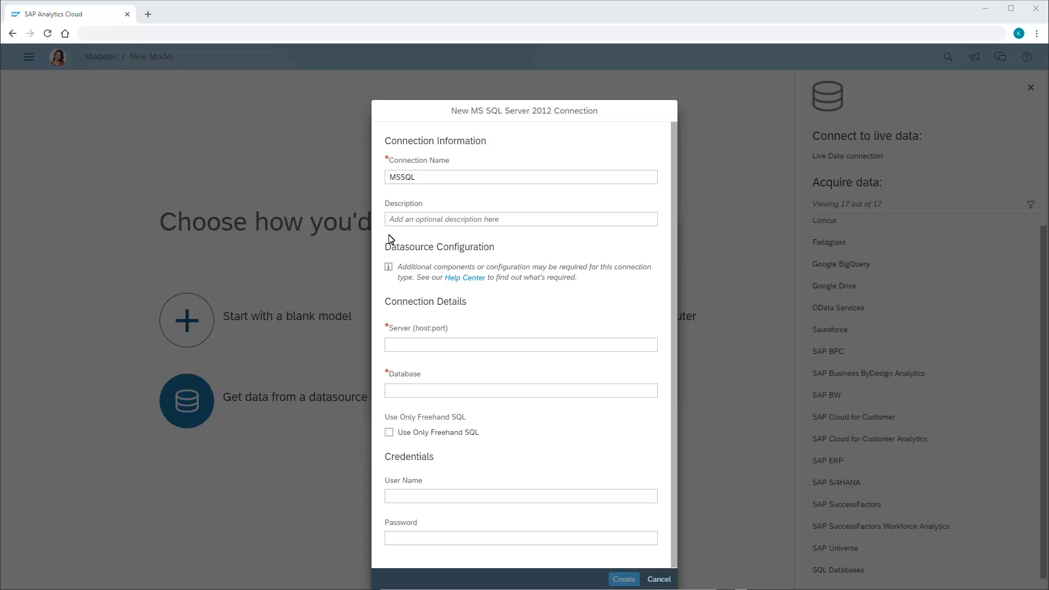
click(391, 345)
text(VANSQL08.sap.corp:1300)
click(390, 391)
text(Xtreme)
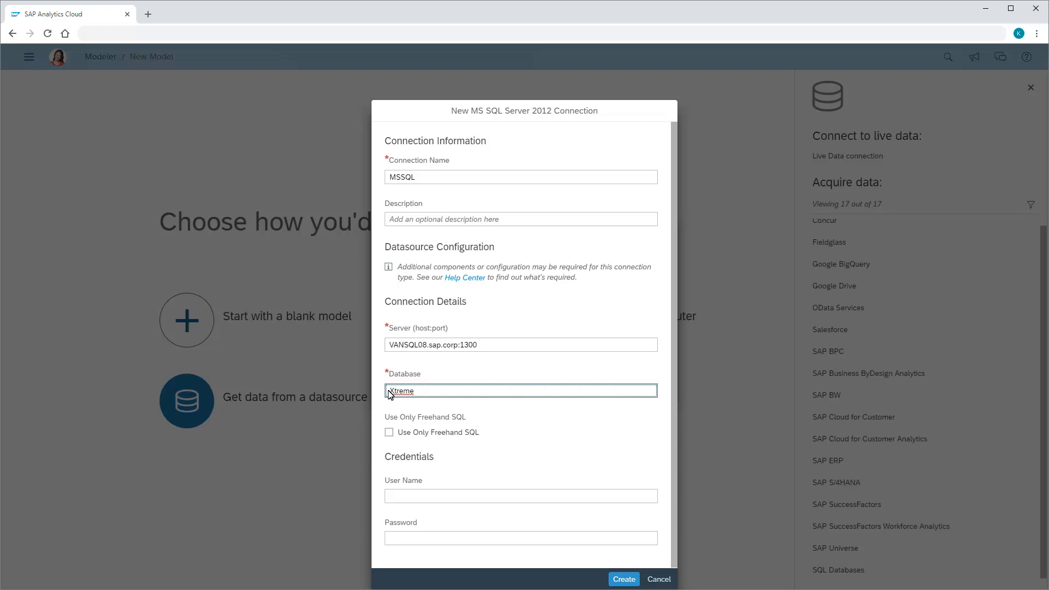
Enter the database user name and password in the credentials and create the connection
click(394, 496)
text(Joanna)
click(393, 538)
text(••••••)
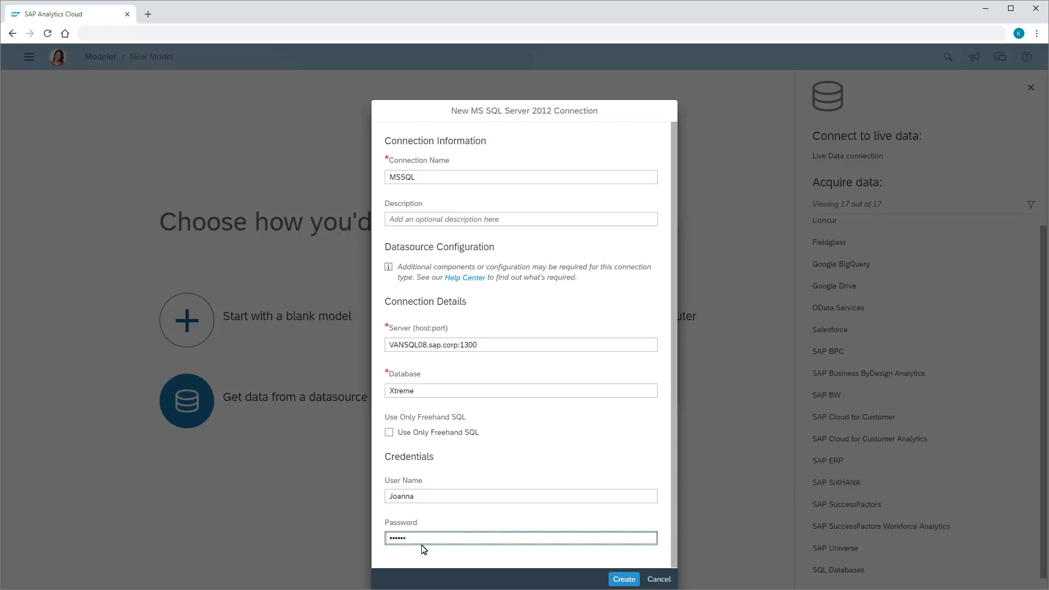
click(624, 580)
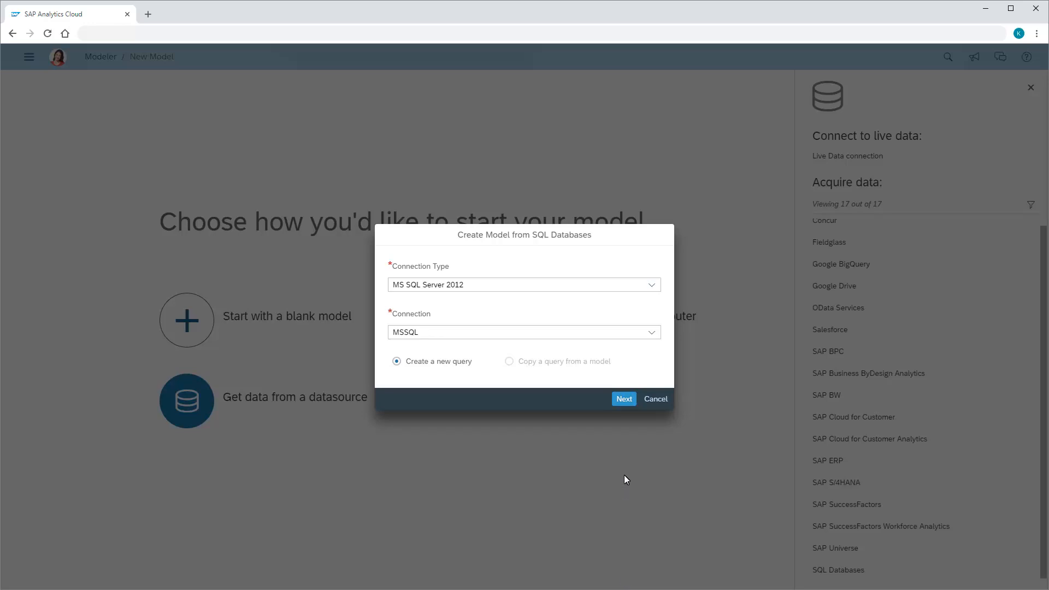
Build a new query that joins the Employee and Employee Addresses tables with intersecting data only
click(625, 399)
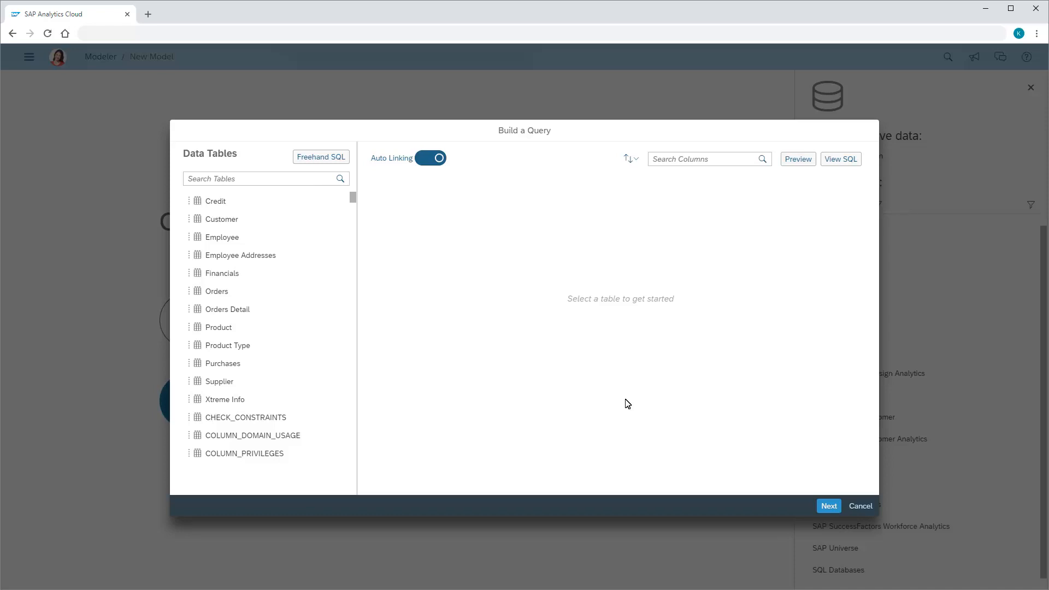
click(222, 239)
click(239, 257)
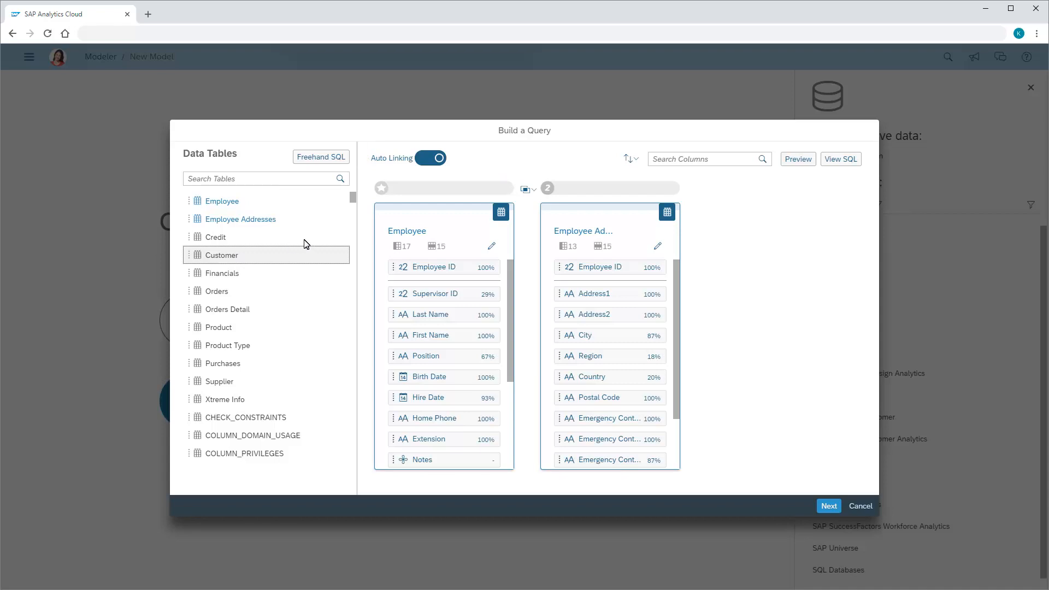
click(534, 191)
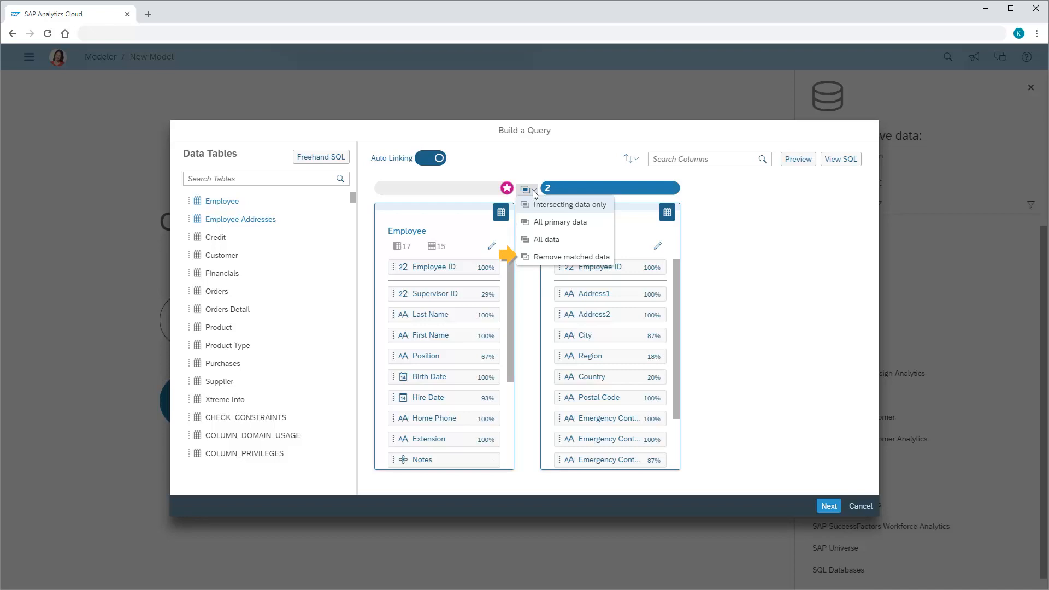
click(557, 205)
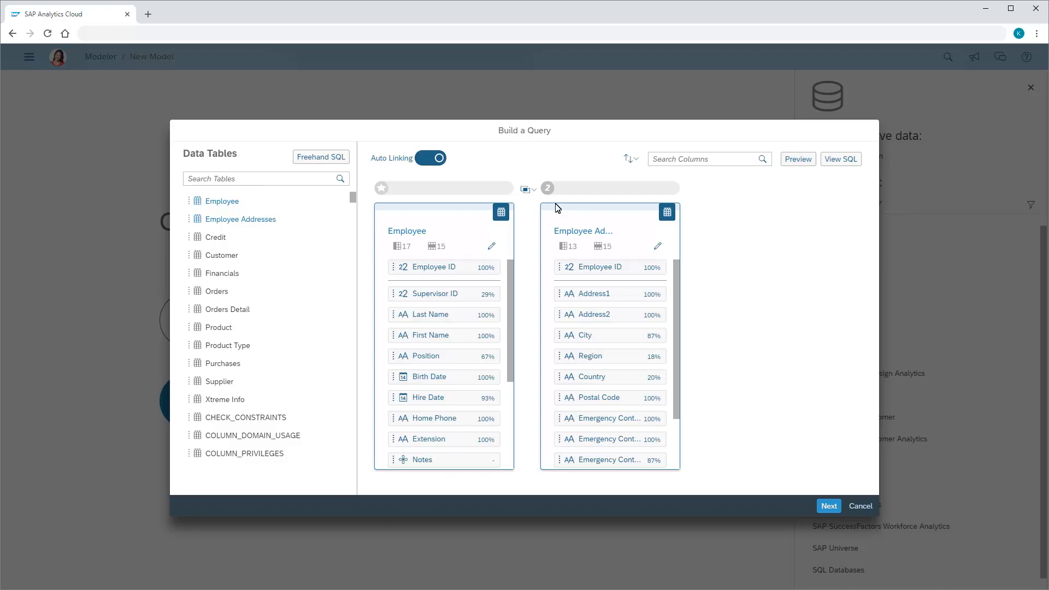
Review the Employee table's selected columns without changing them and check the preview of the joined tables
click(492, 245)
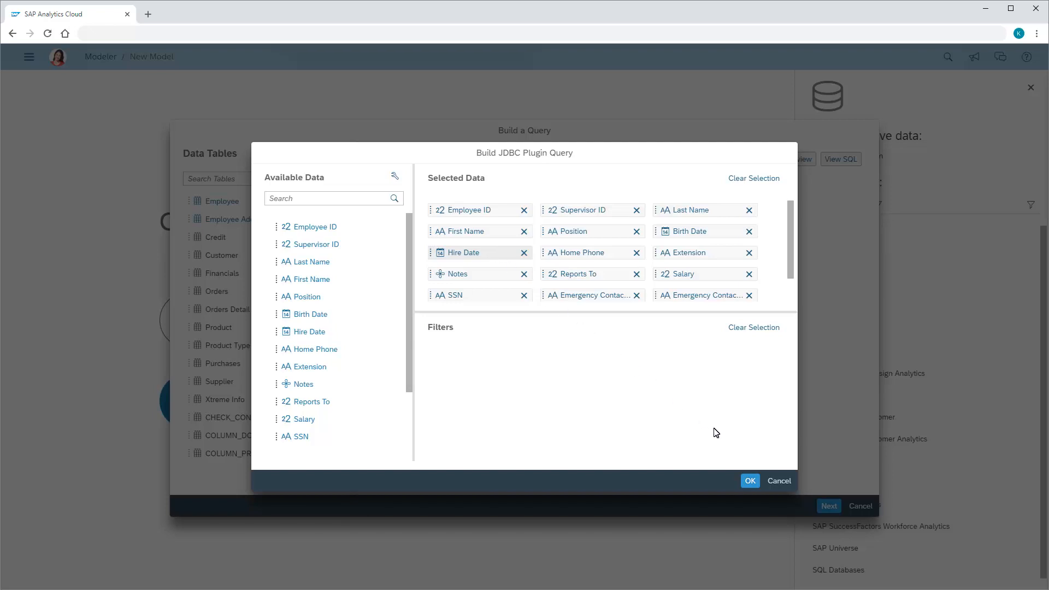
click(779, 481)
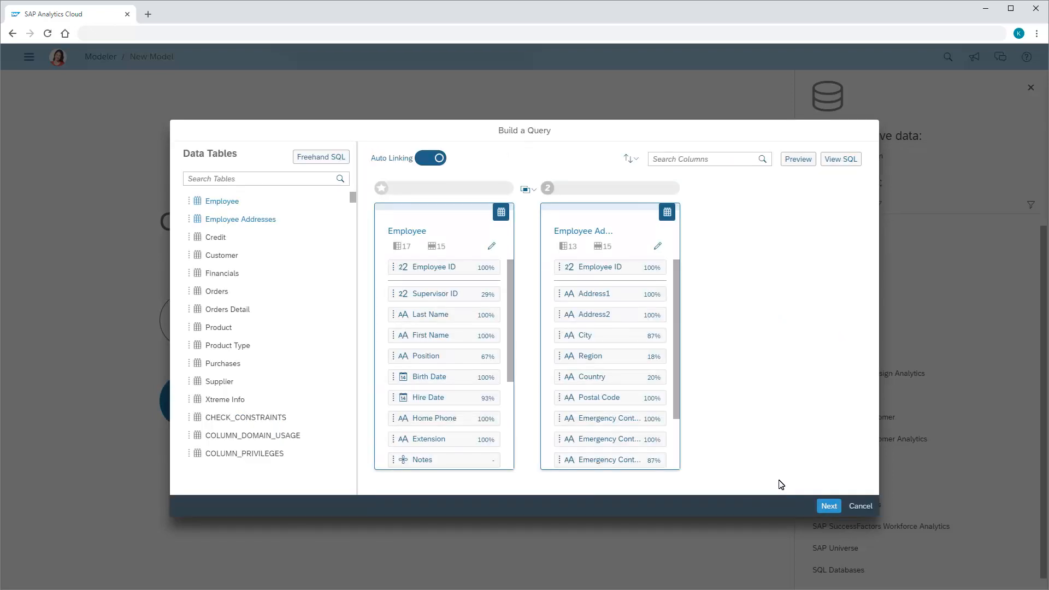
click(798, 159)
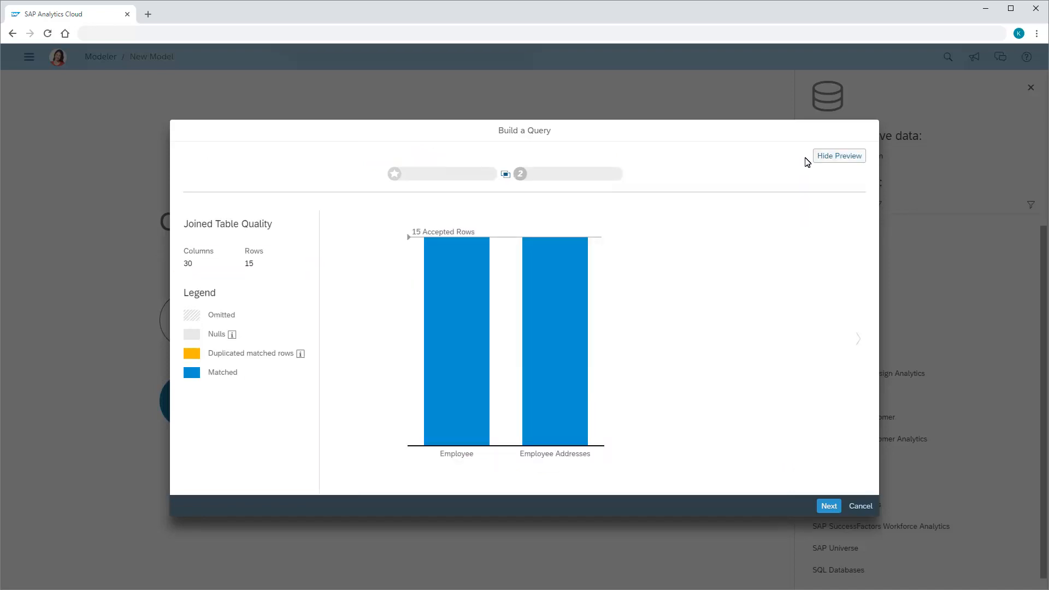
click(821, 158)
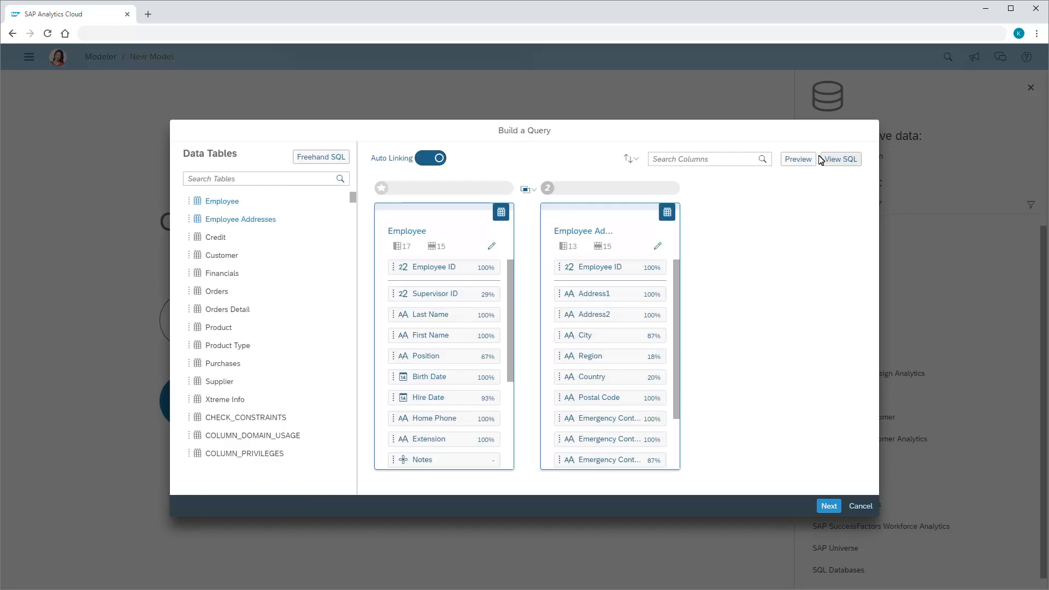
Examine the SQL statement generated for the joined query
click(841, 159)
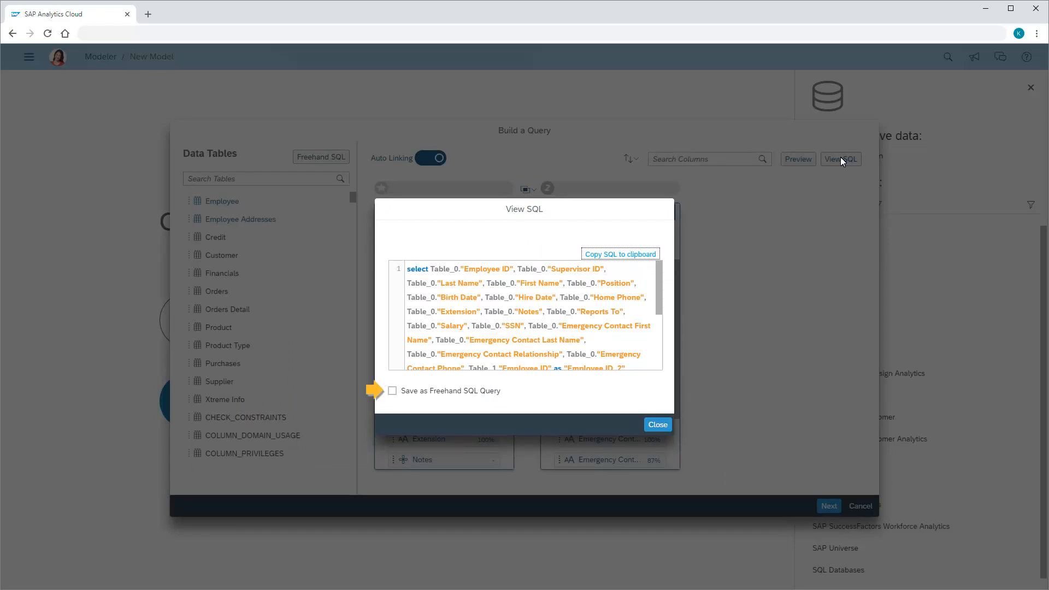
click(658, 425)
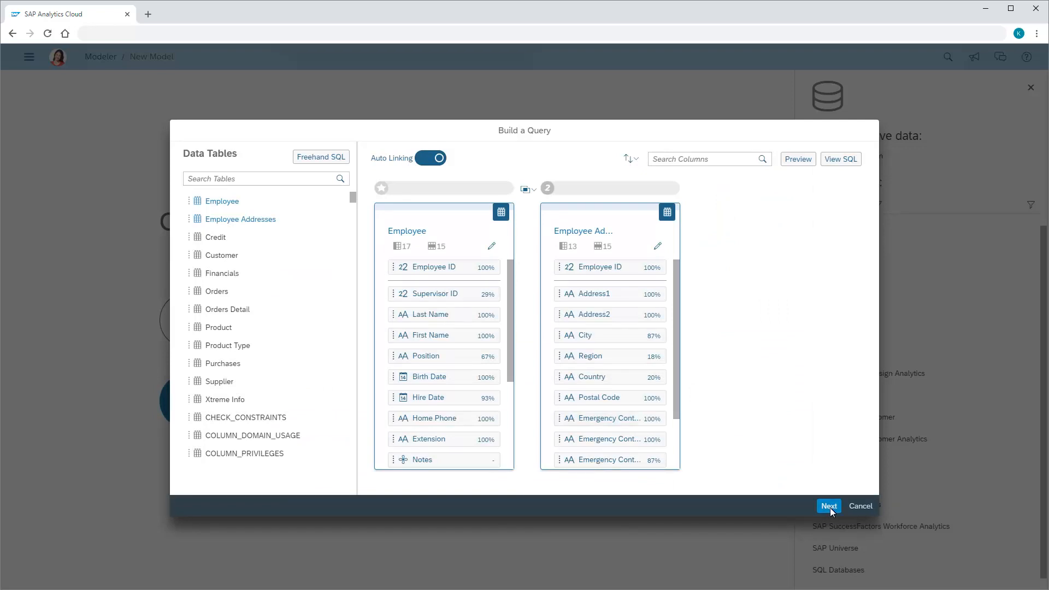
Finish the query under the name Xtreme and open its draft data for modeling
click(829, 506)
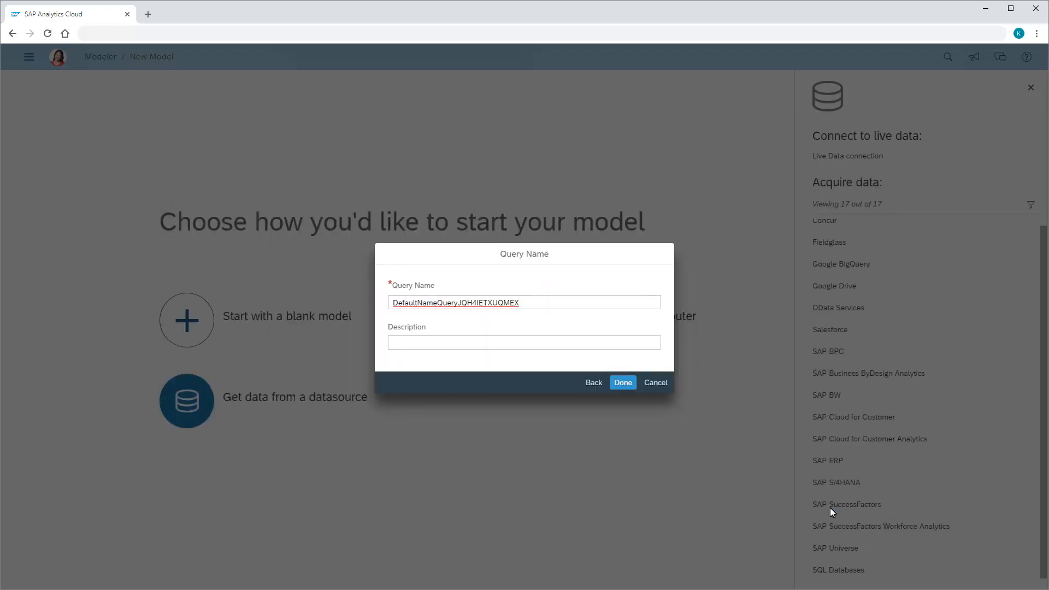
double_click(396, 304)
text(Xtreme)
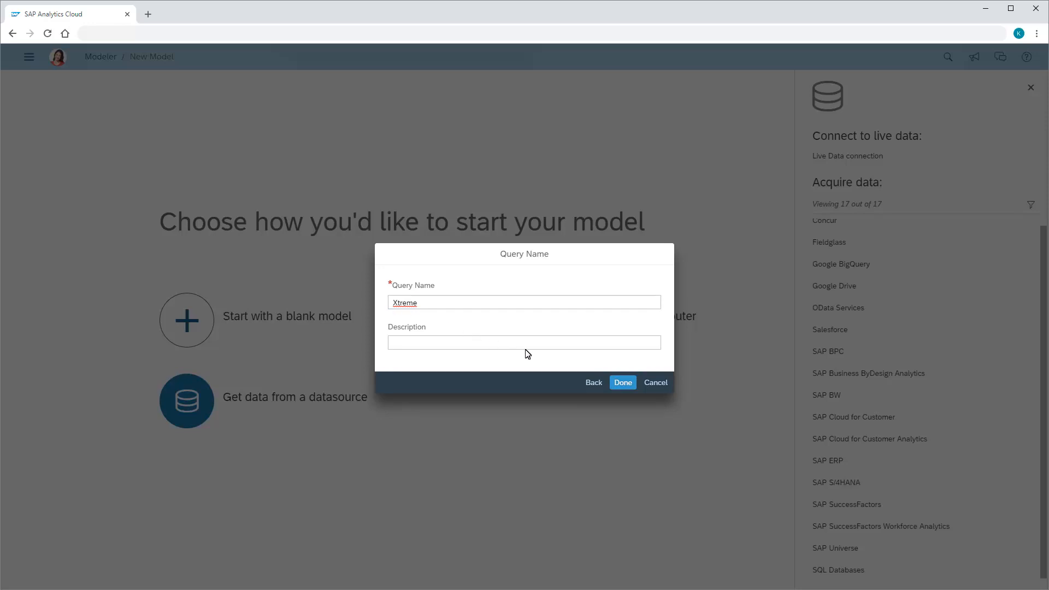
click(623, 383)
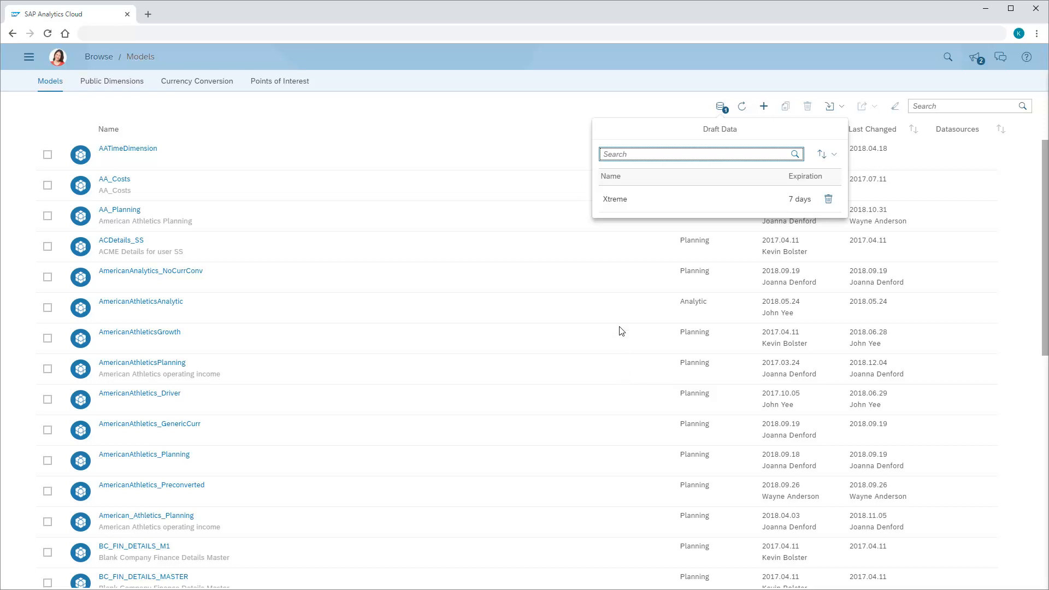
click(616, 204)
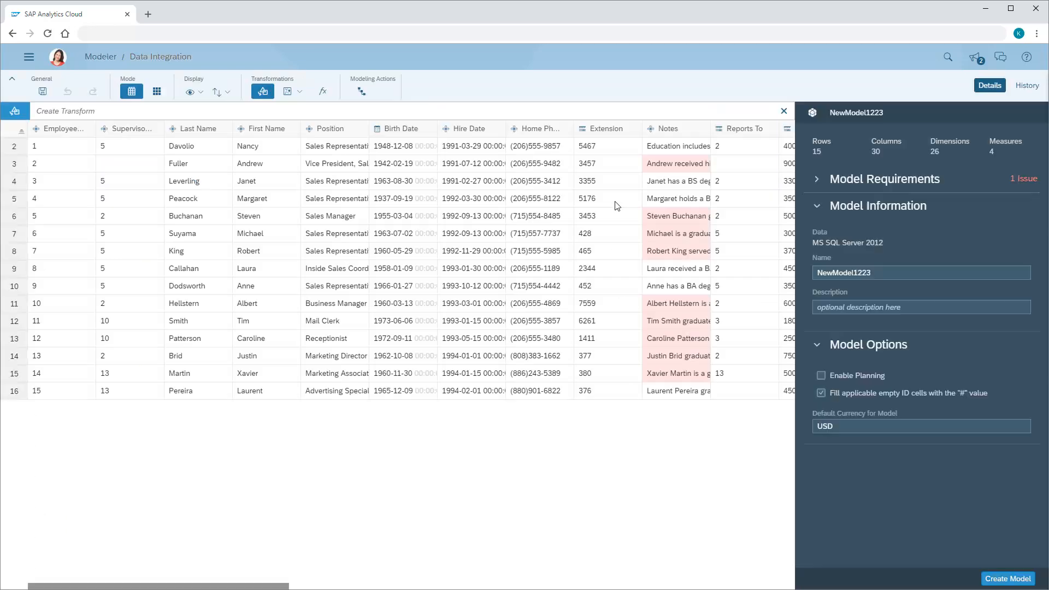